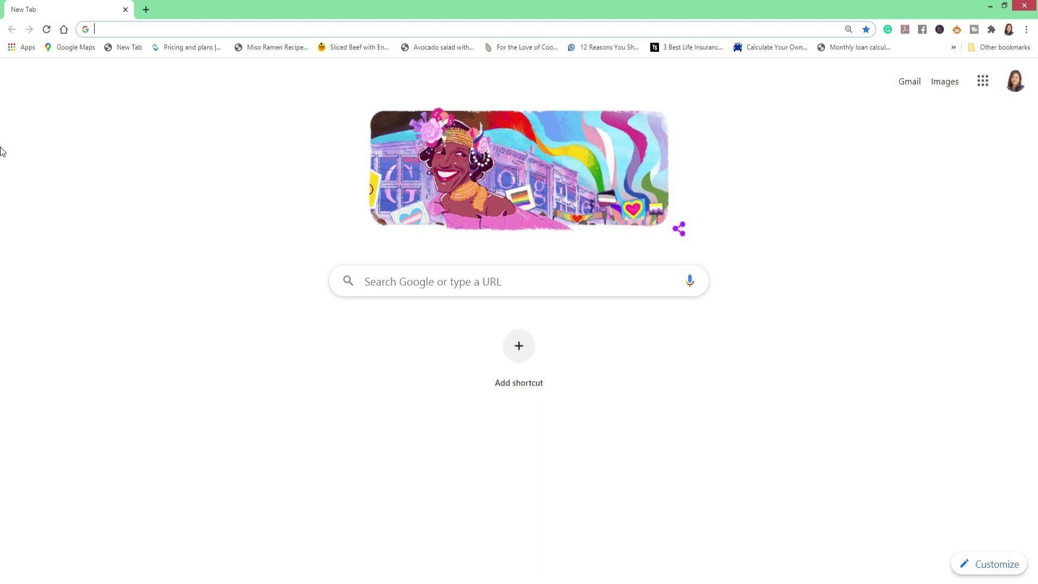
Search Google for 'chrome web store' from the address bar.
key(ctrl+l)
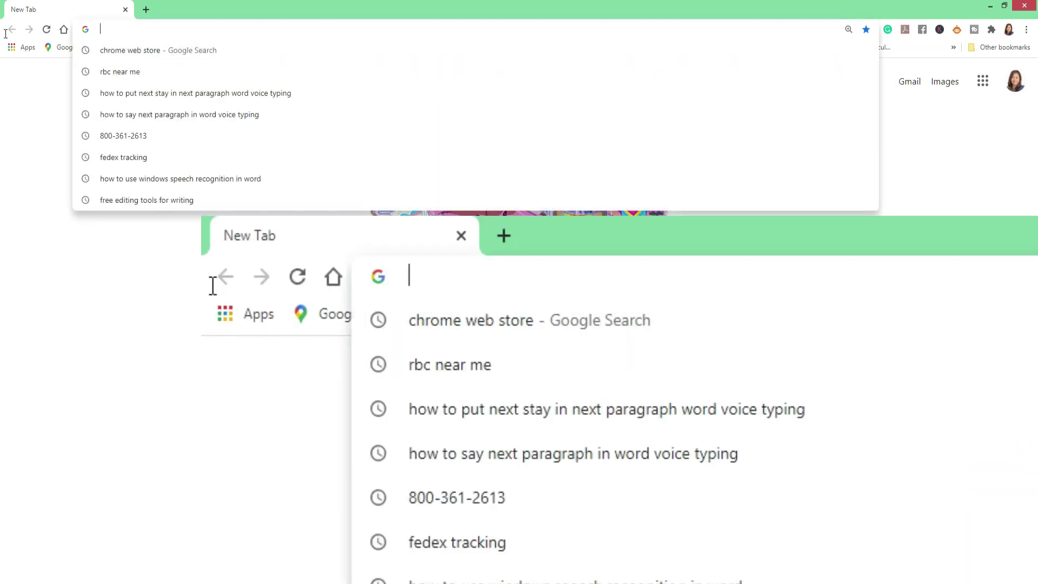
text(chrome web)
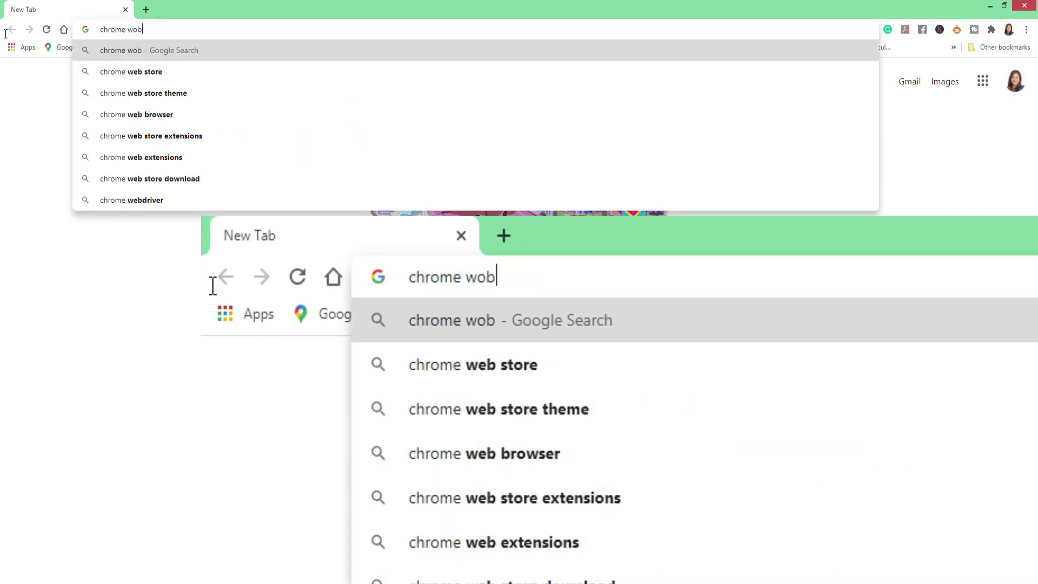
key(BackSpace)
key(BackSpace)
text(eb t)
key(BackSpace)
text(store)
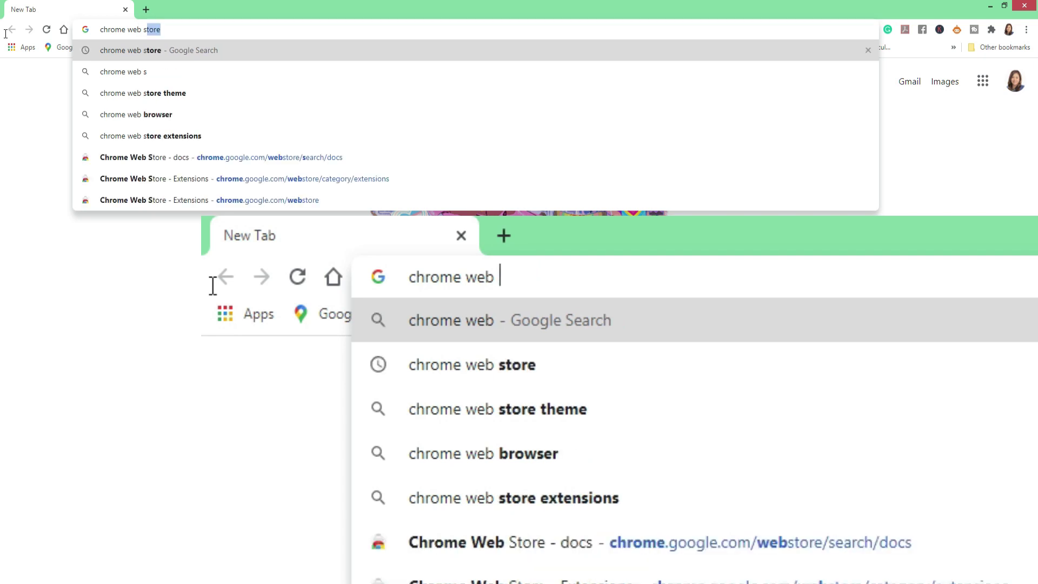
key(Return)
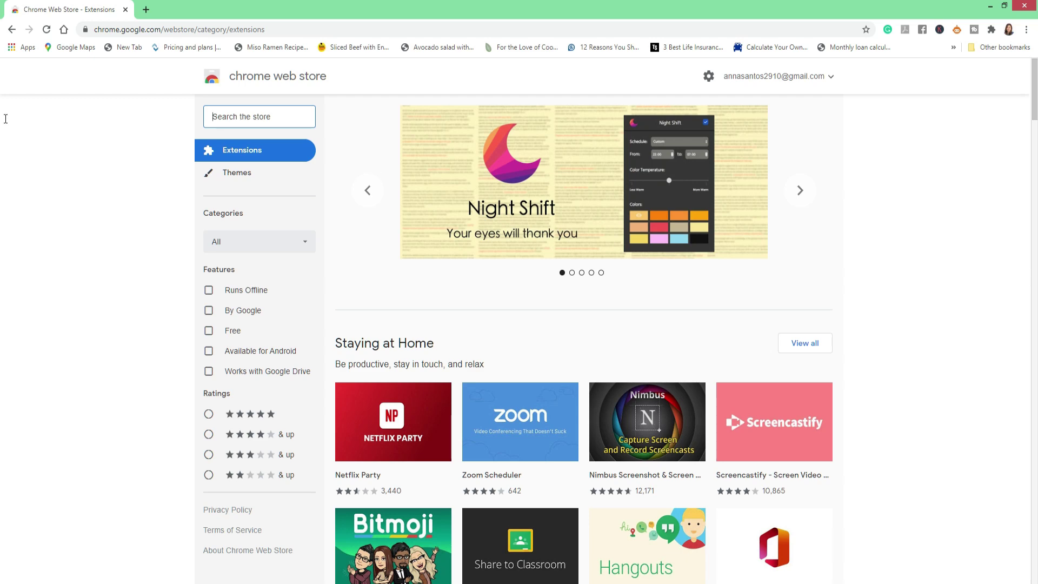
Search the Chrome Web Store for 'docs' to list matching extensions.
text(docs)
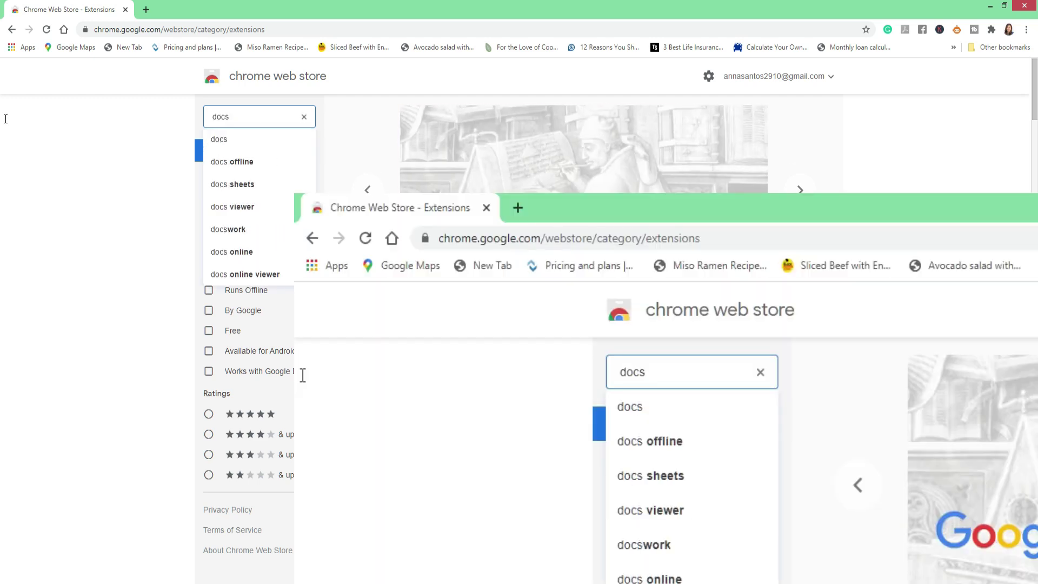
key(Return)
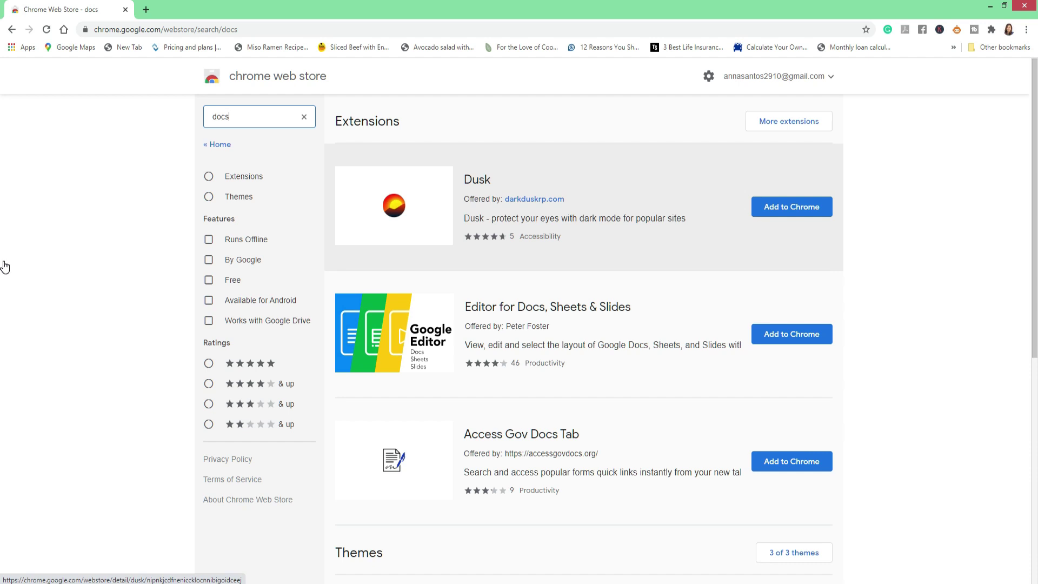
Load chrome://apps in the address bar to show Chrome's Apps page.
key(ctrl+l)
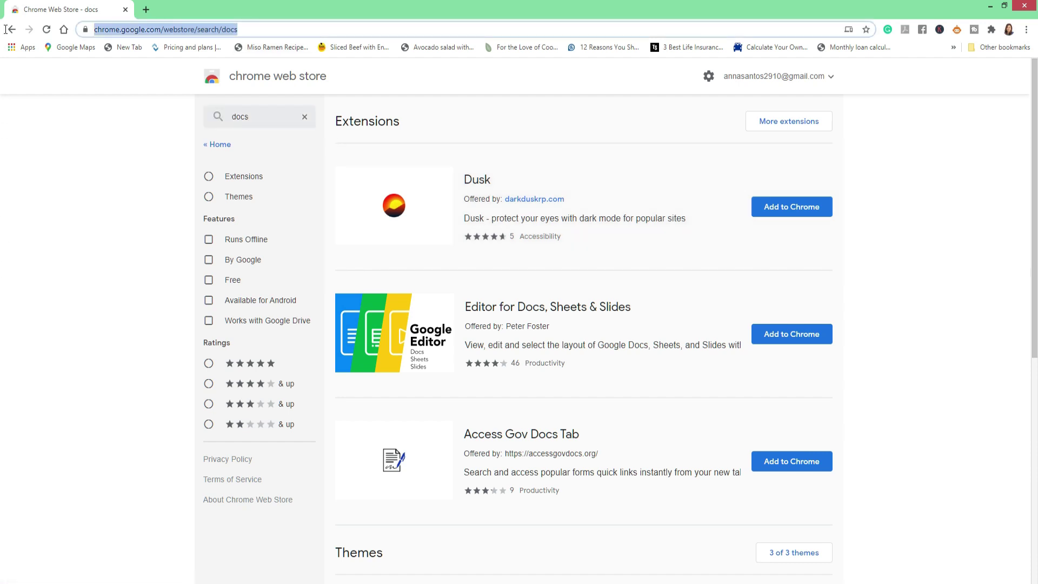
text(chrome://)
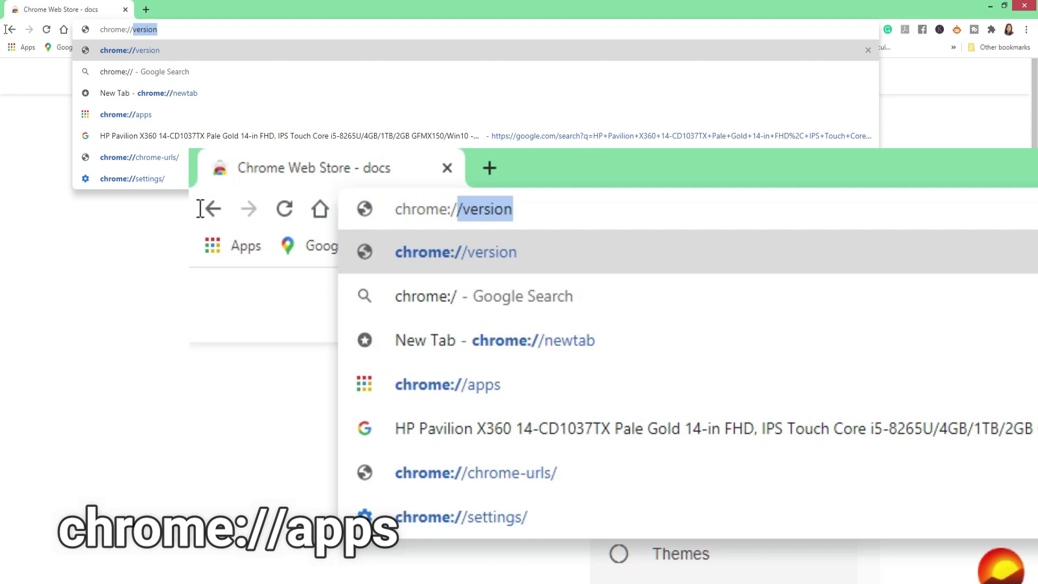
text(apps)
key(Return)
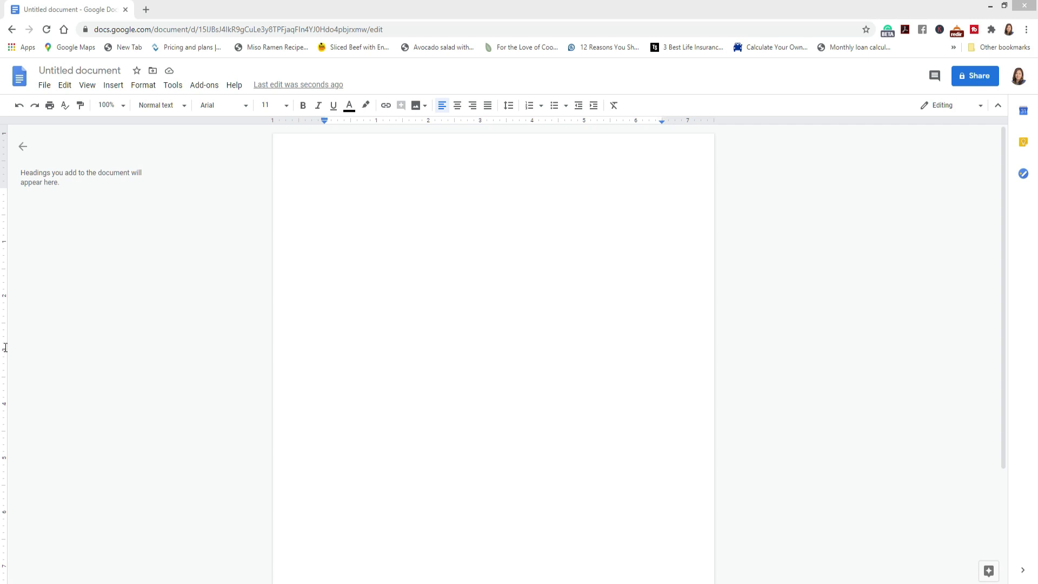
key(alt+t)
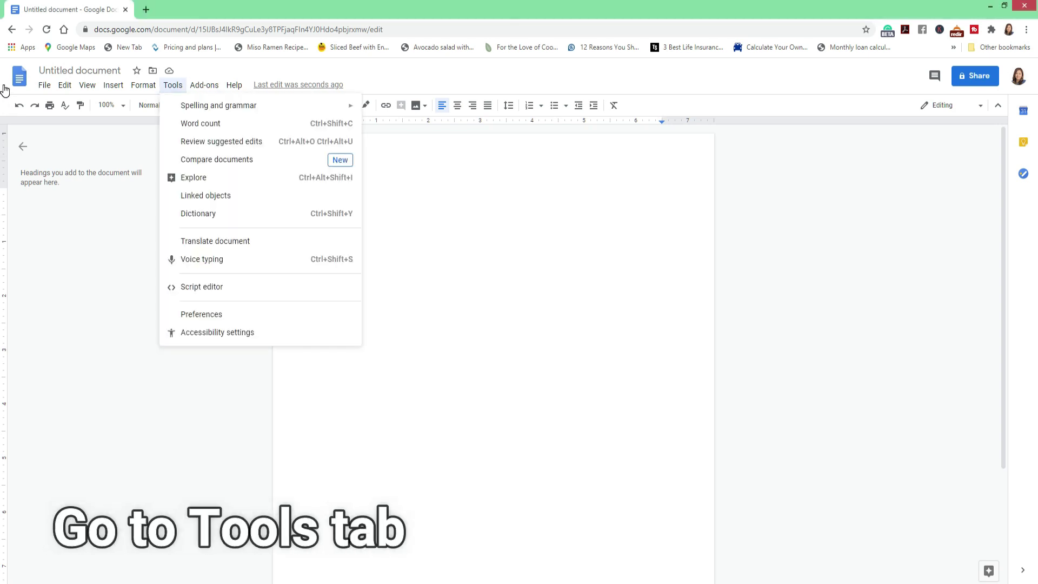
key(Down)
key(Right)
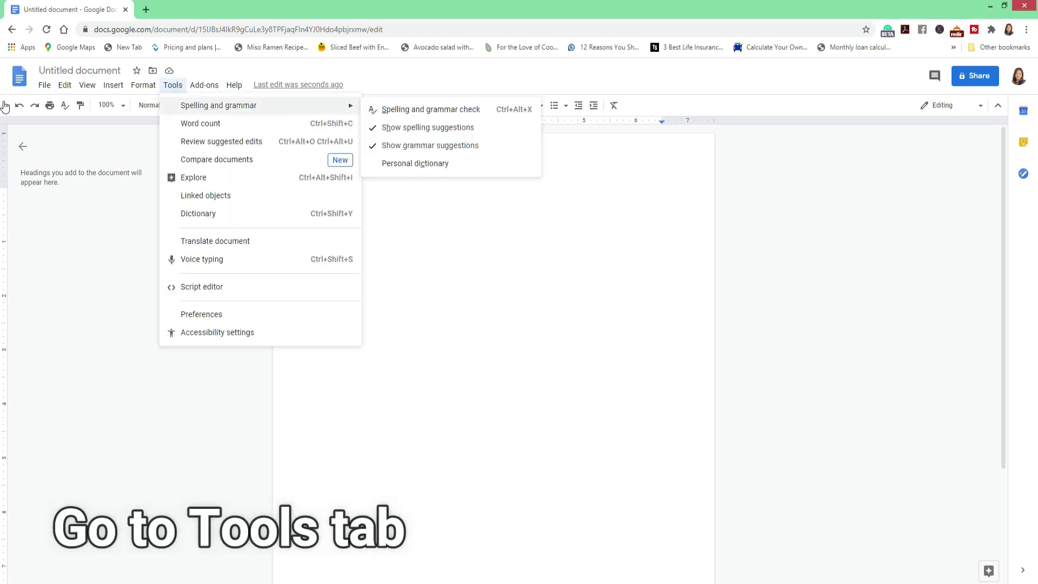
key(Left)
key(Down)
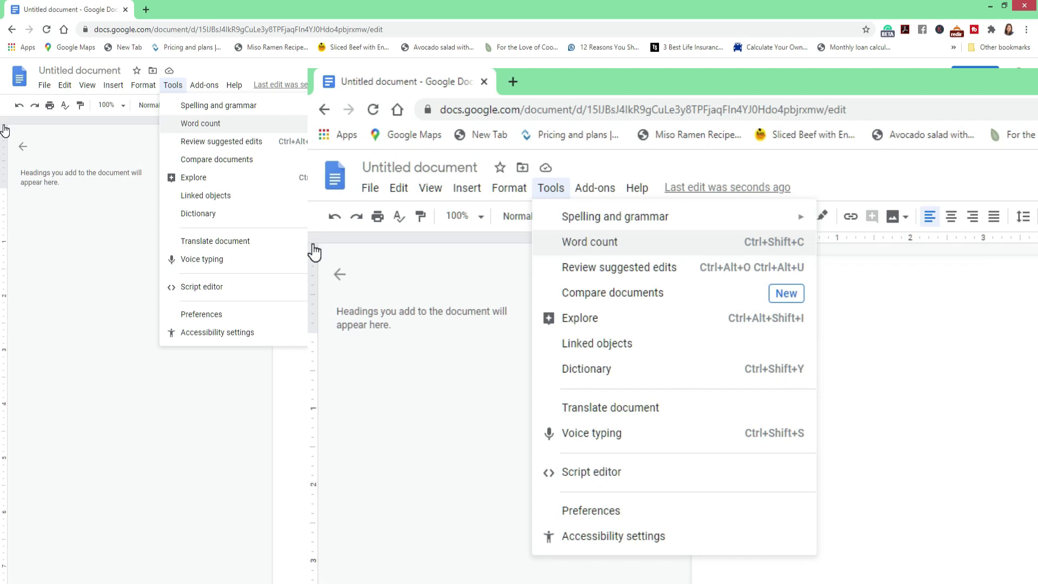
key(Down)
key(Down)
key(Down)
key(Down)
key(Down)
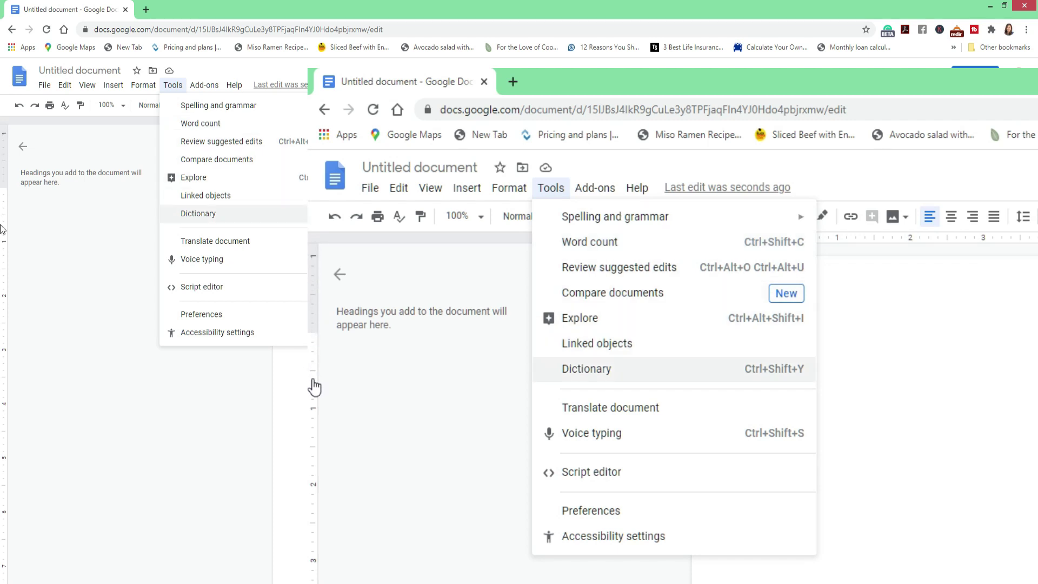
key(Down)
key(Down)
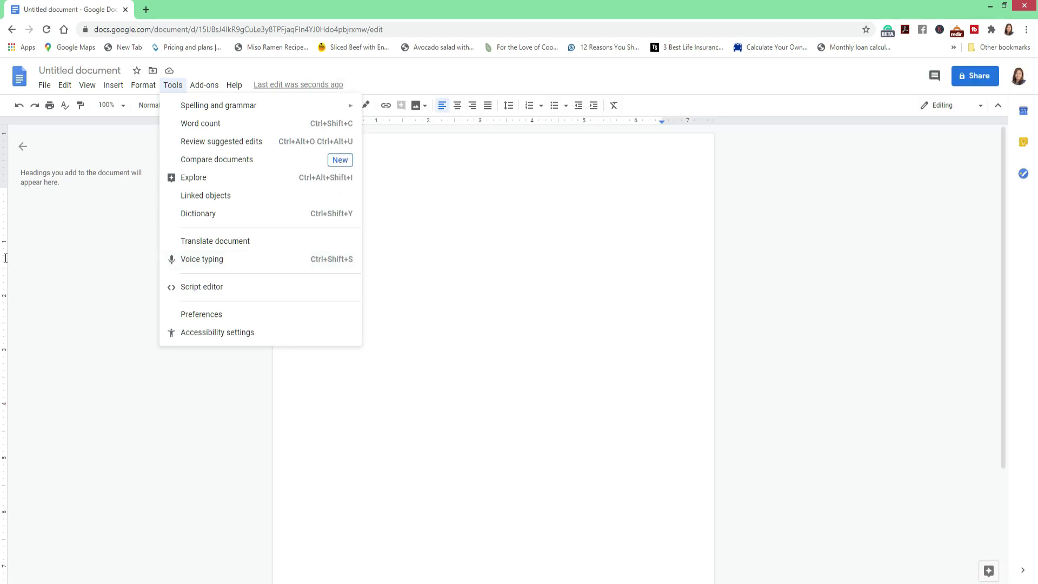
key(Escape)
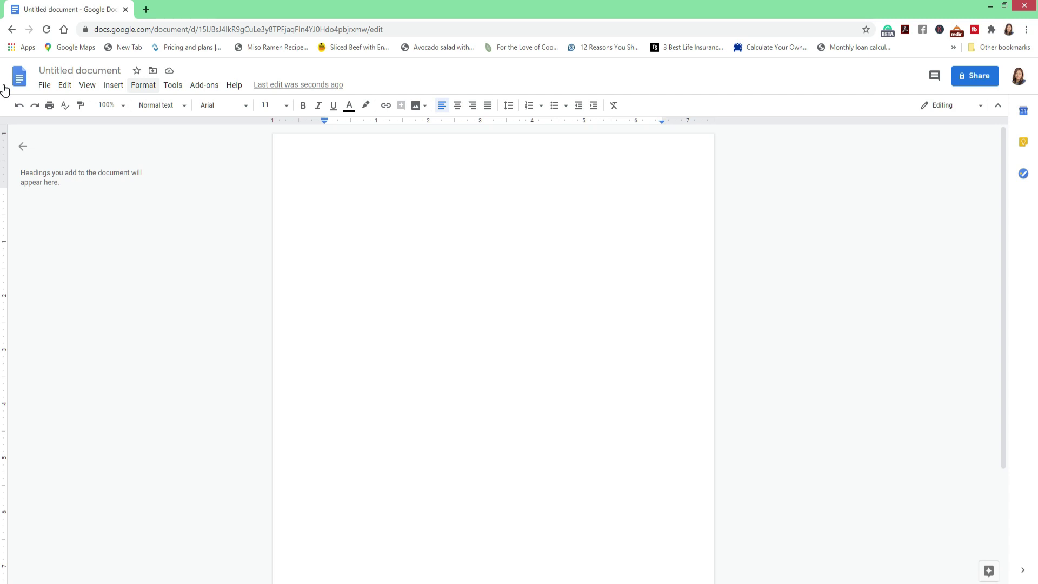
key(Down)
key(Down)
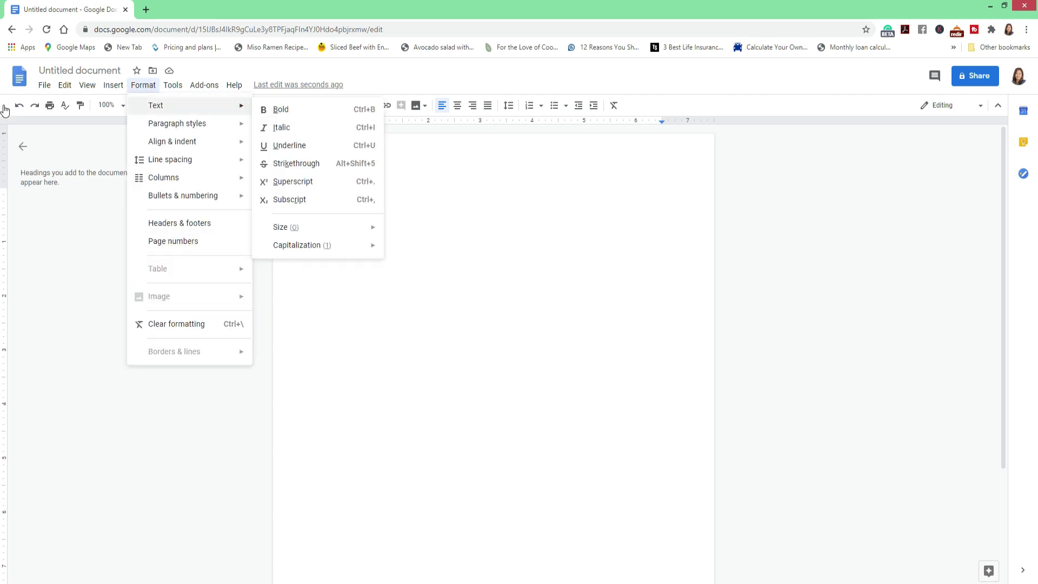
key(Down)
key(Down)
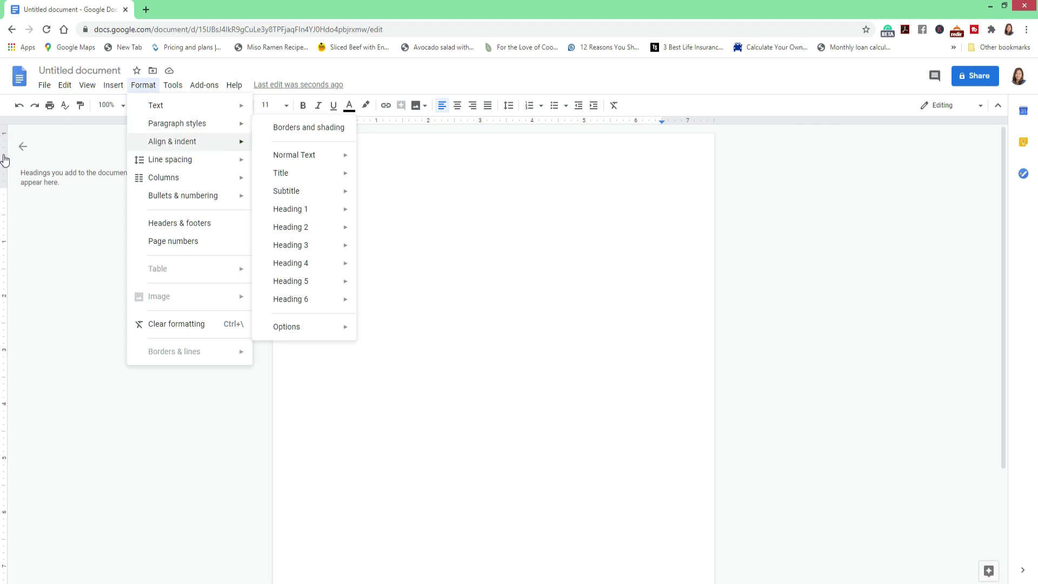
key(Down)
key(Down)
key(Down)
key(Down)
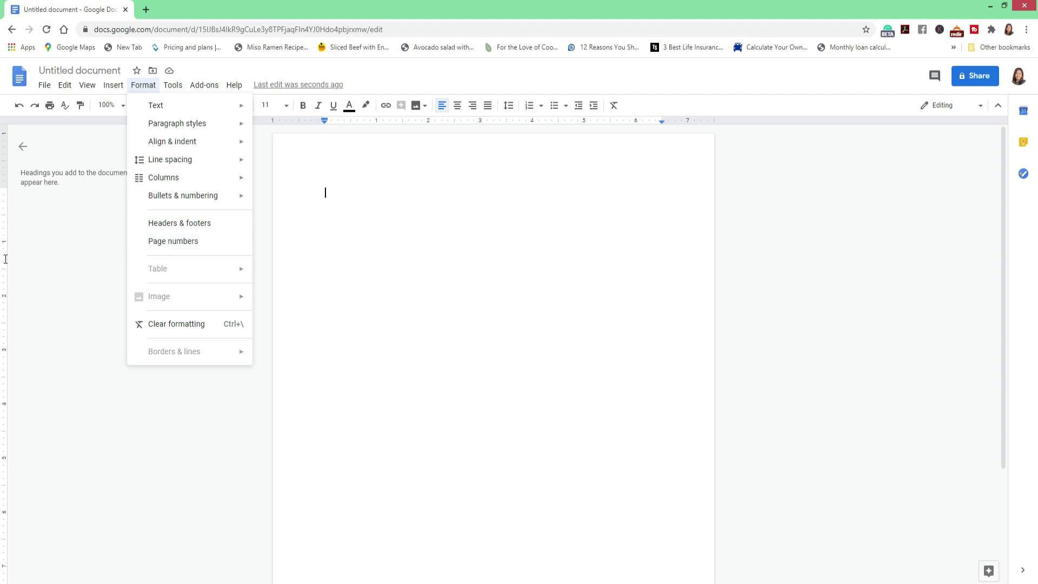
click(6, 258)
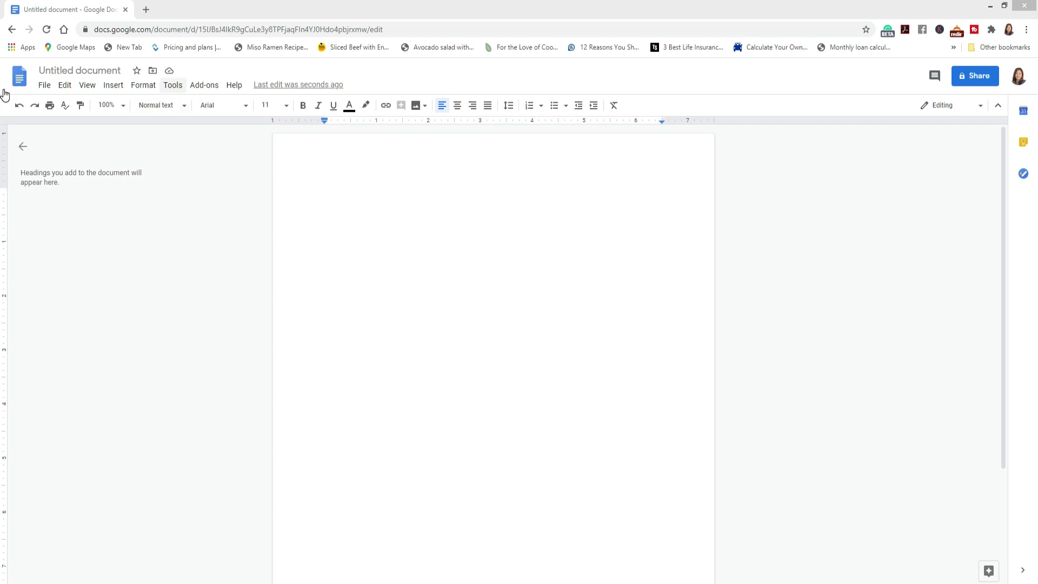
Turn on Voice typing from the Tools menu for the document.
key(alt+t)
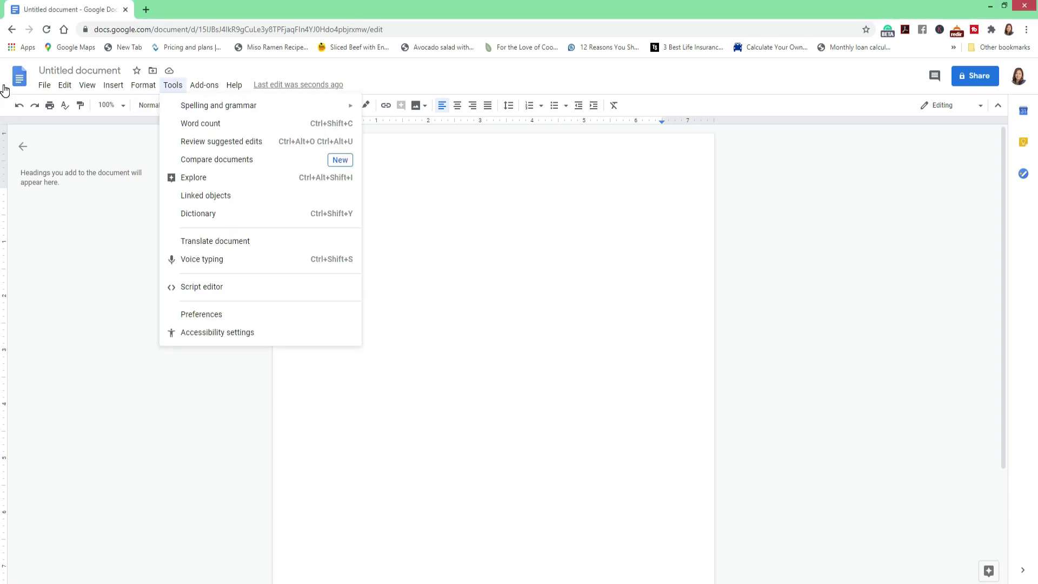
key(Down)
key(Down)
key(Down)
key(Down)
key(Down)
key(Down)
key(Down)
key(Down)
key(Return)
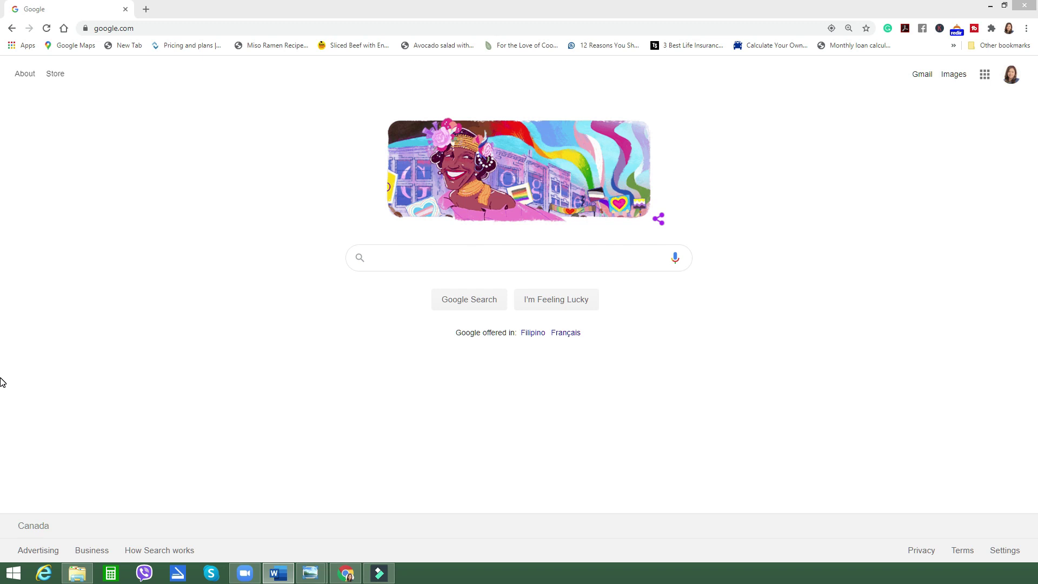
Load speechnotes.co in the browser's address bar.
click(4, 26)
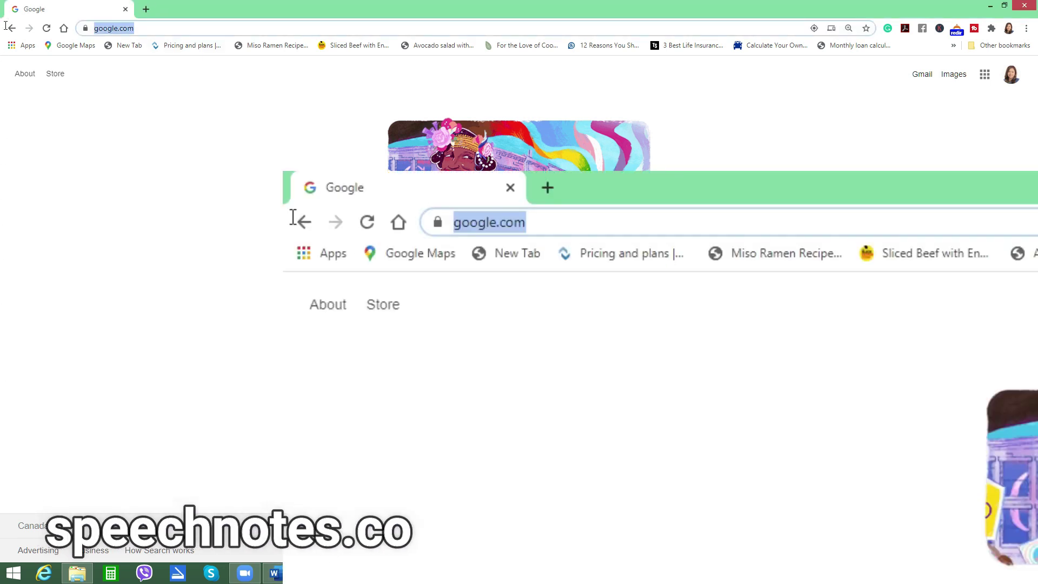
text(speechnote)
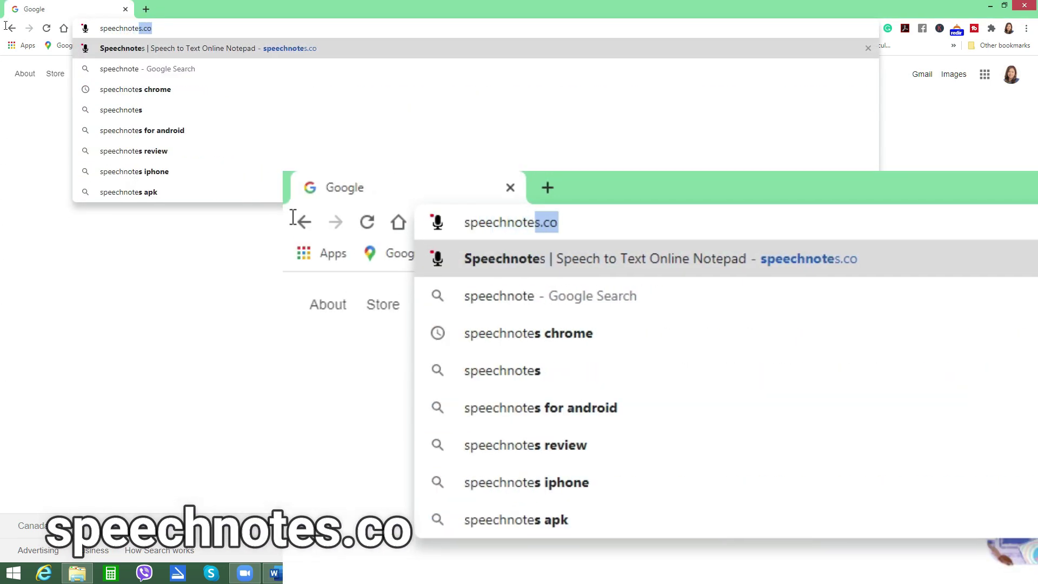
text(s.co)
key(Return)
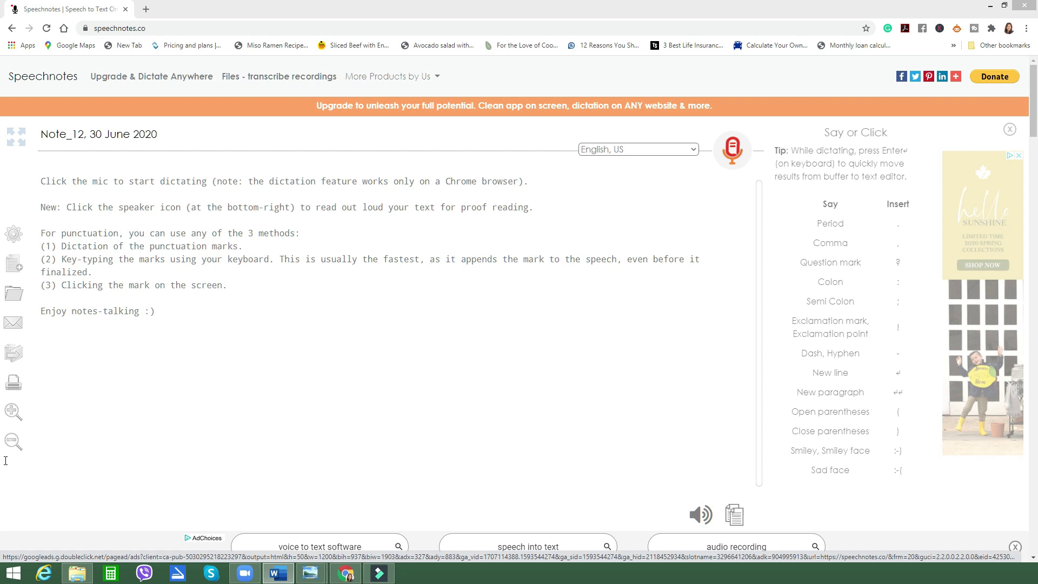
click(5, 523)
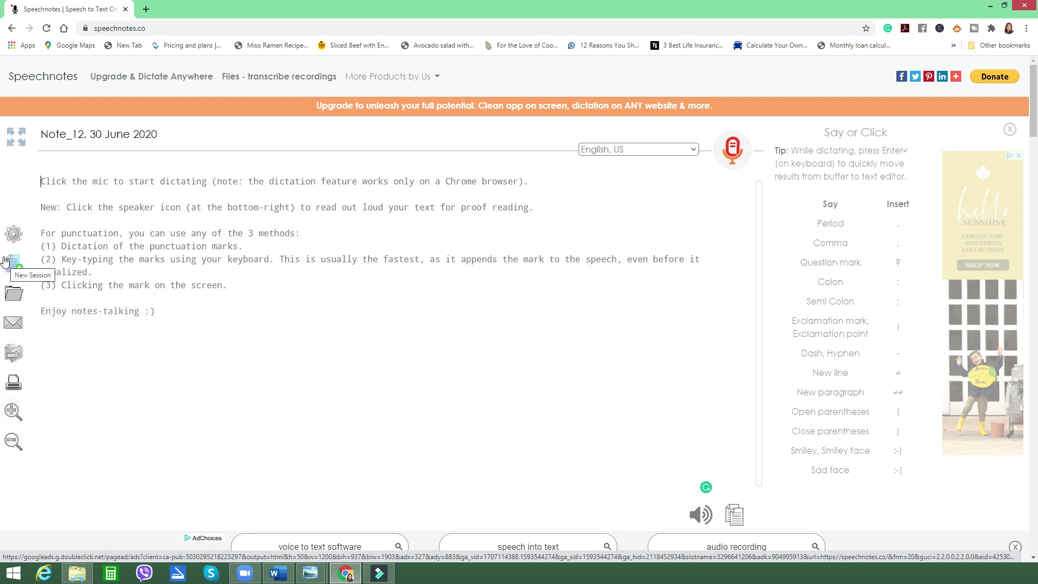
mouse_move(5, 242)
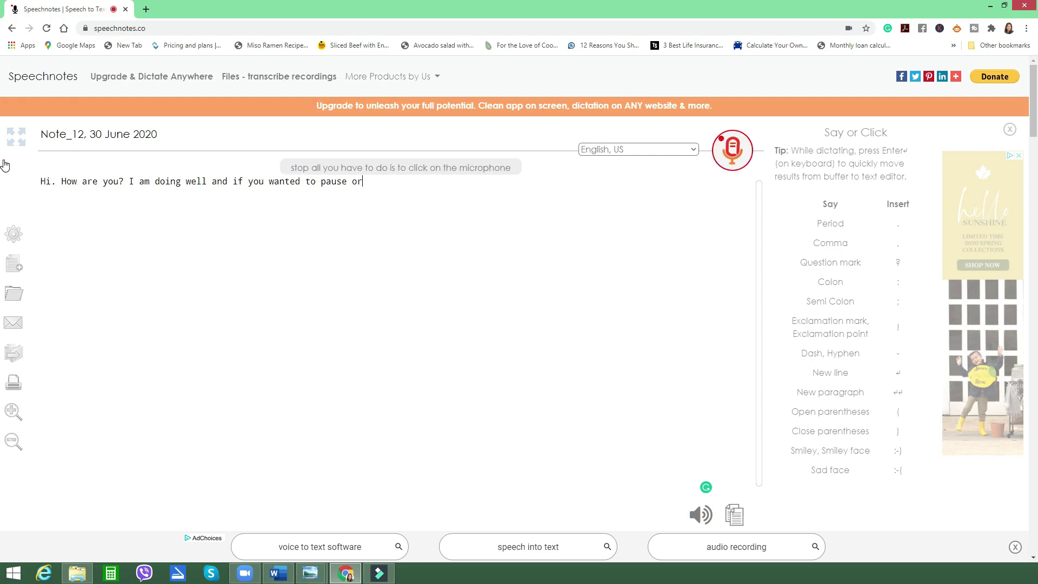
Switch from Speechnotes to the Windows Start screen.
key(super)
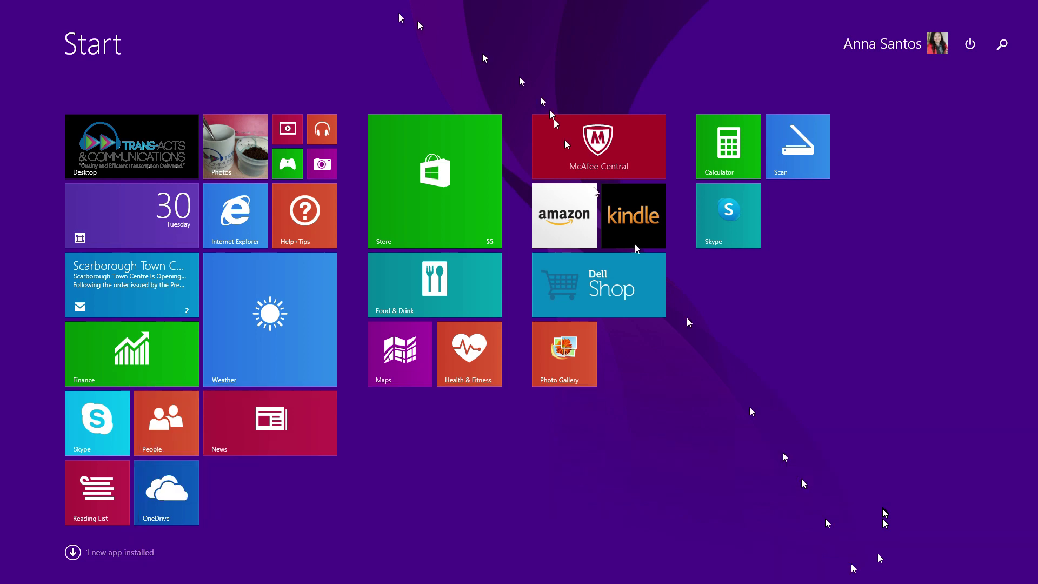
Open Control Panel through Windows search and search it for 'speech re'.
key(super+s)
text(control Panel)
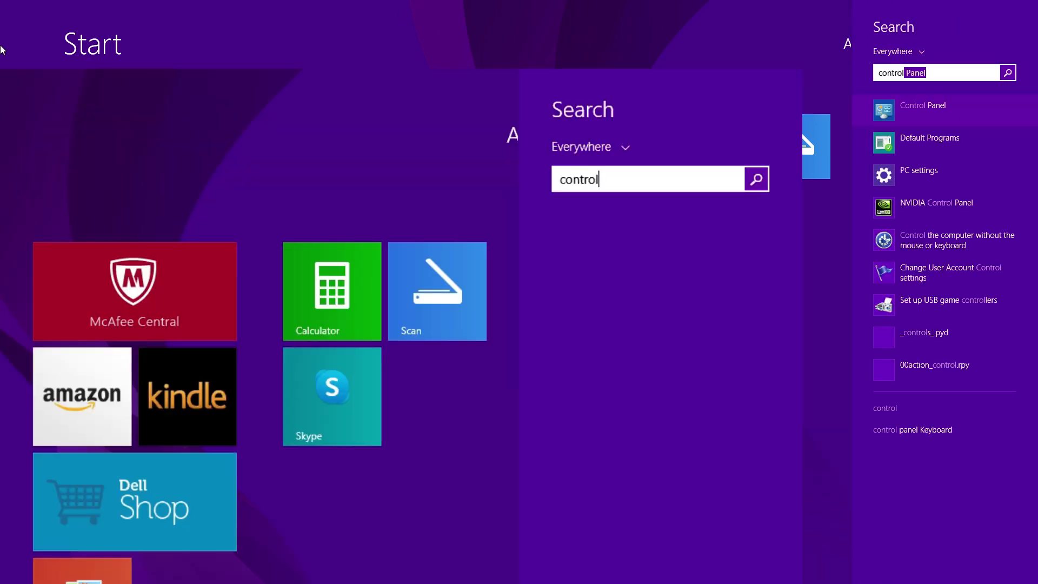
key(Return)
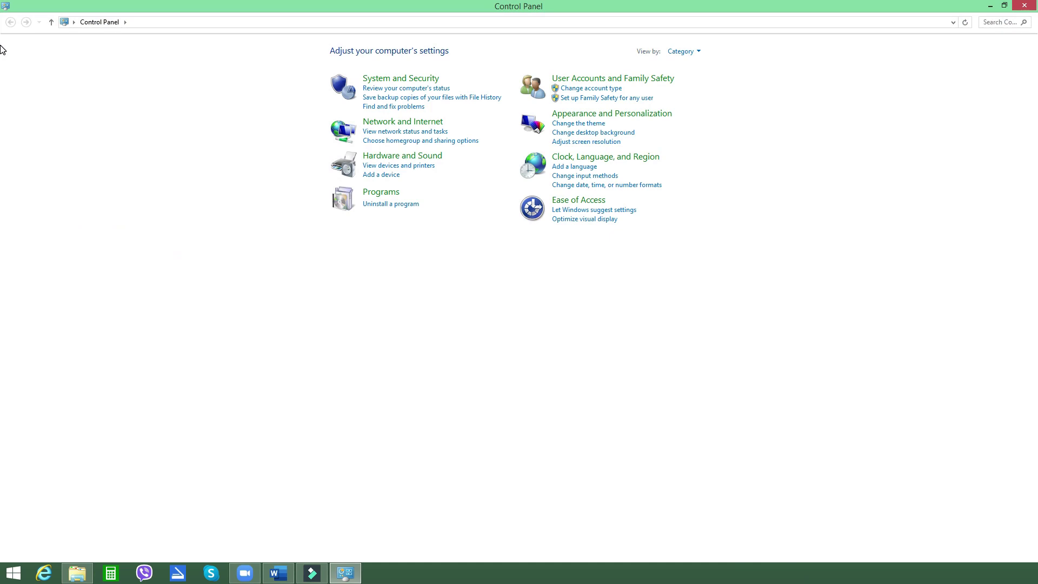
key(ctrl+e)
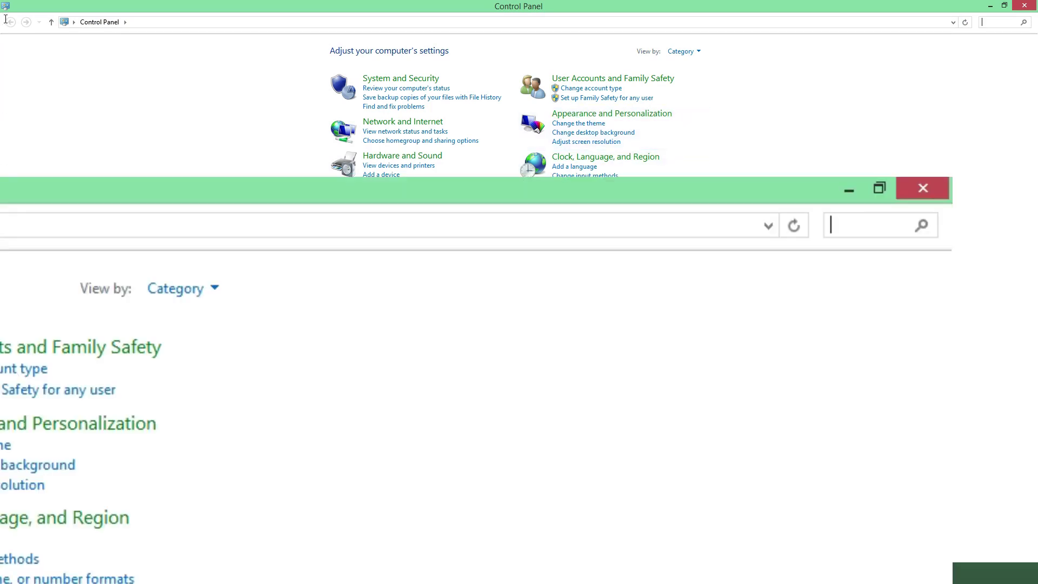
text(speech re)
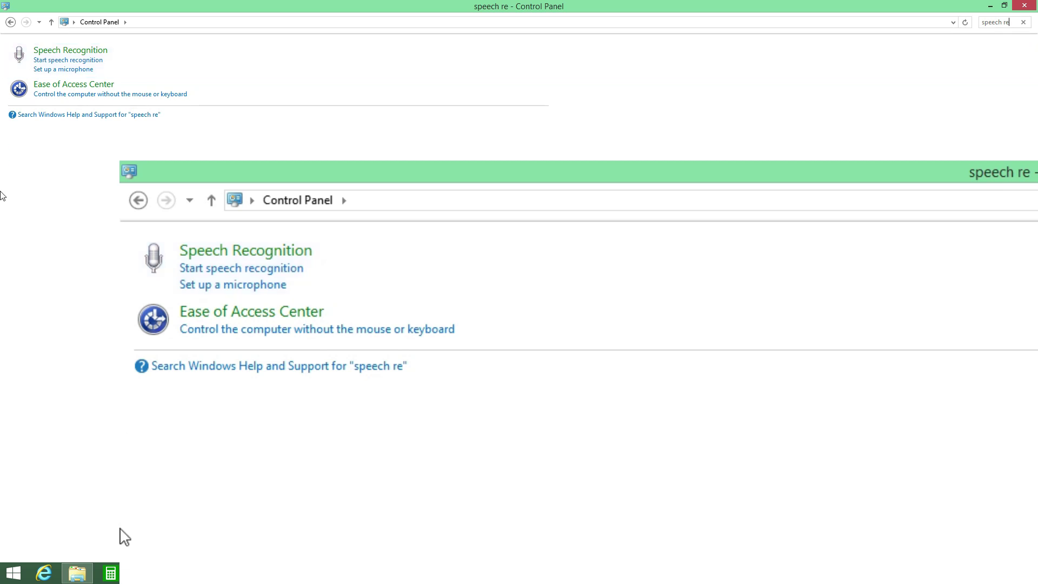
Run the microphone setup wizard with microphone type Other through to its final page.
click(4, 71)
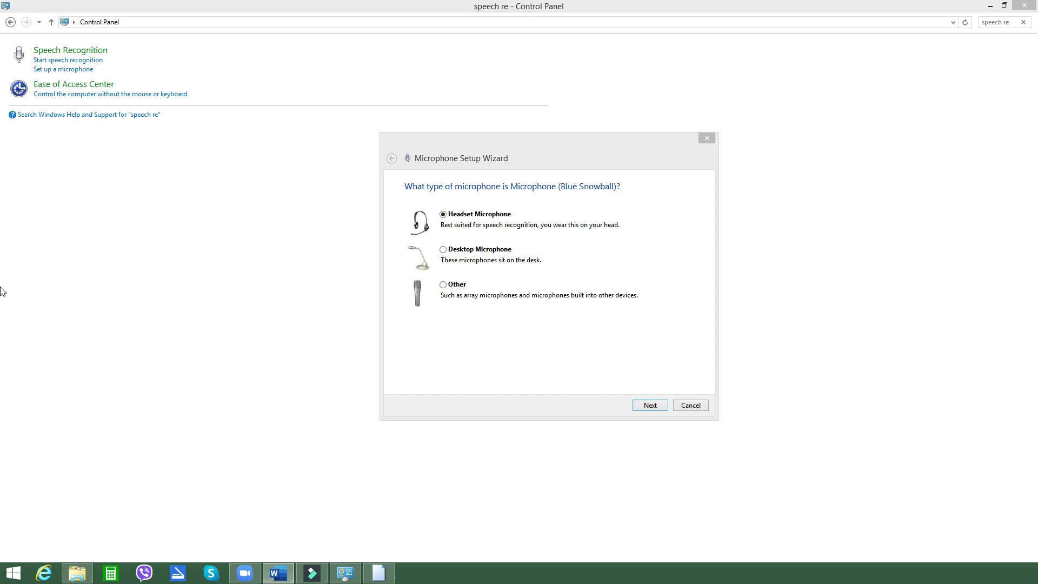
click(443, 285)
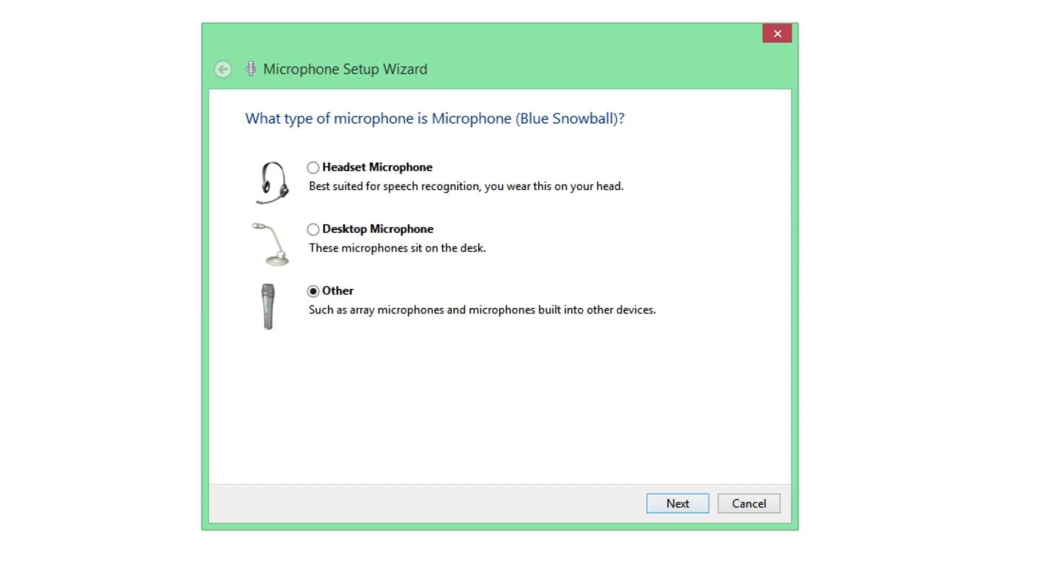
key(Return)
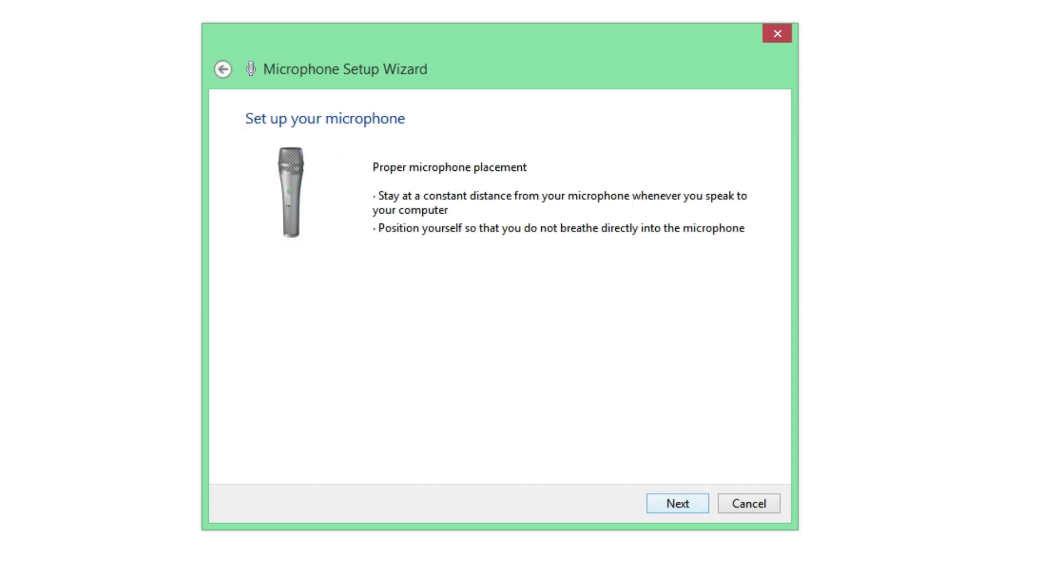
key(Return)
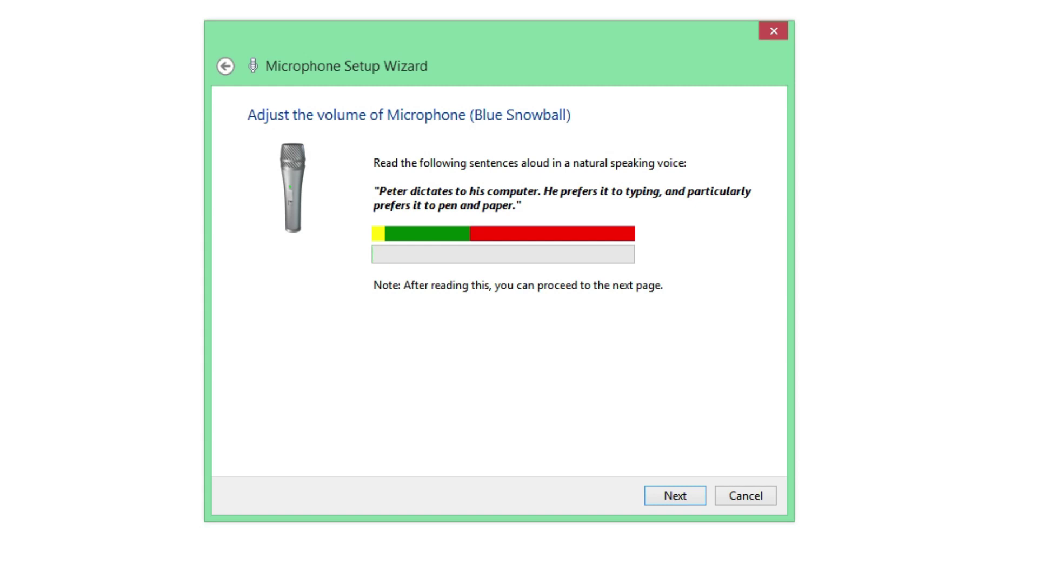
key(Return)
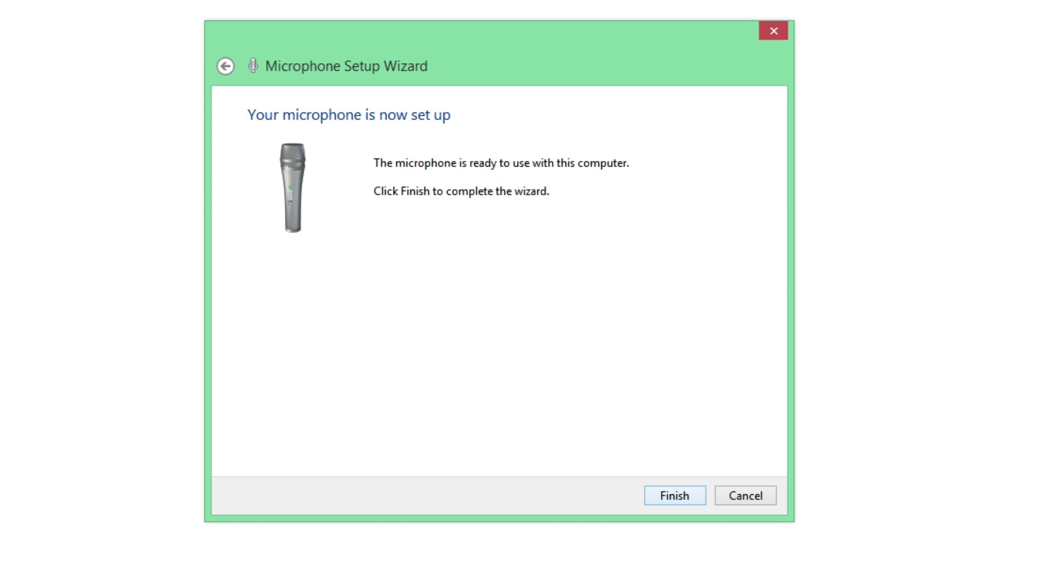
key(Return)
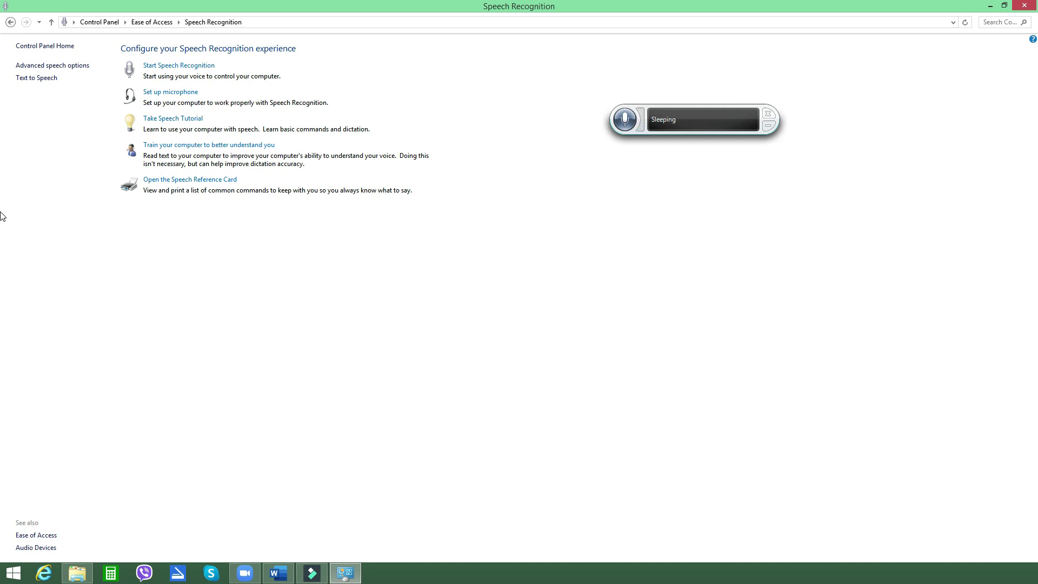
key(alt+Tab)
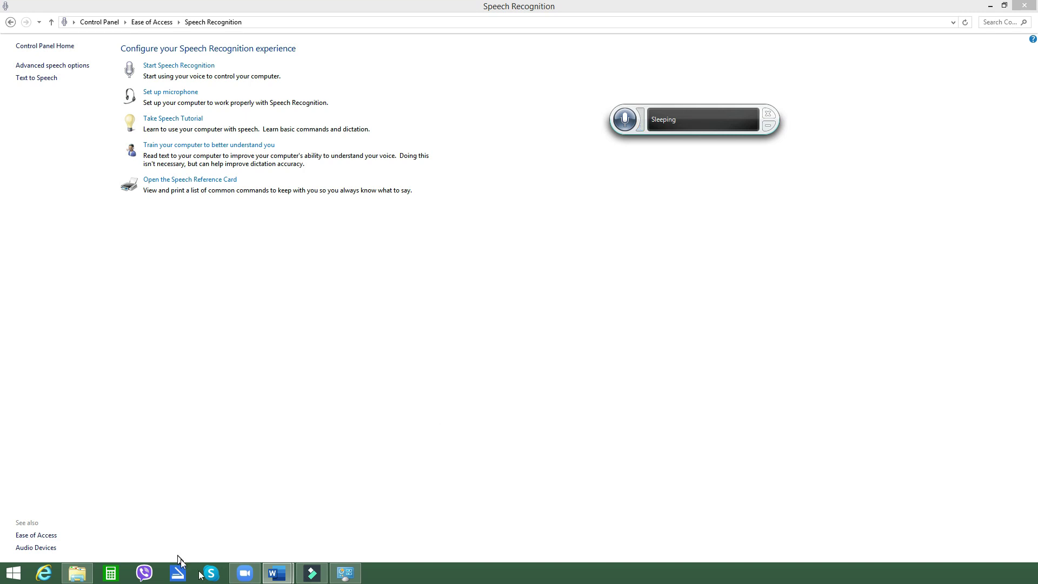
Bring Word's blank Document2 to the front and start a new line.
click(277, 573)
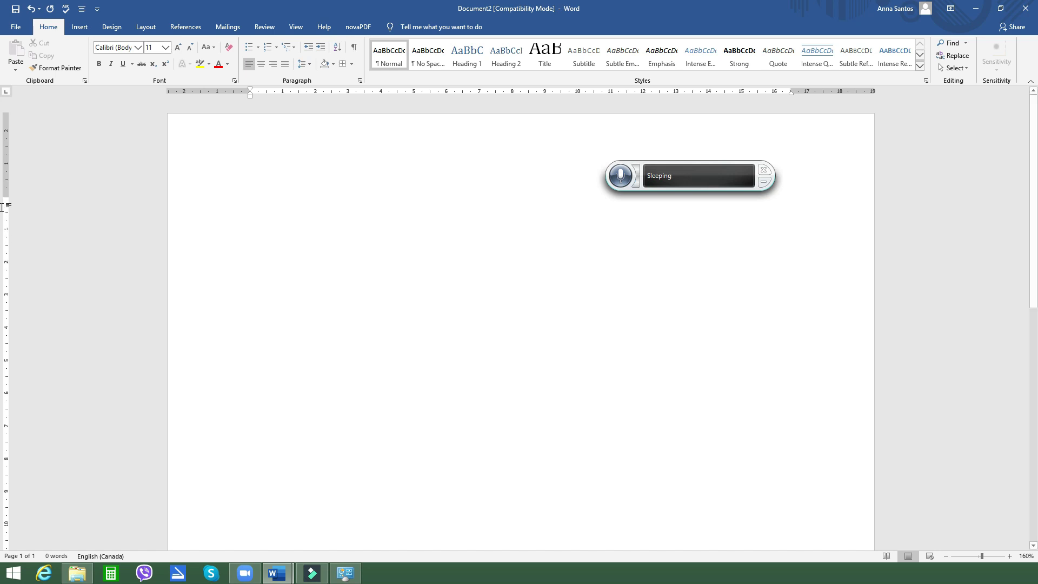
key(Return)
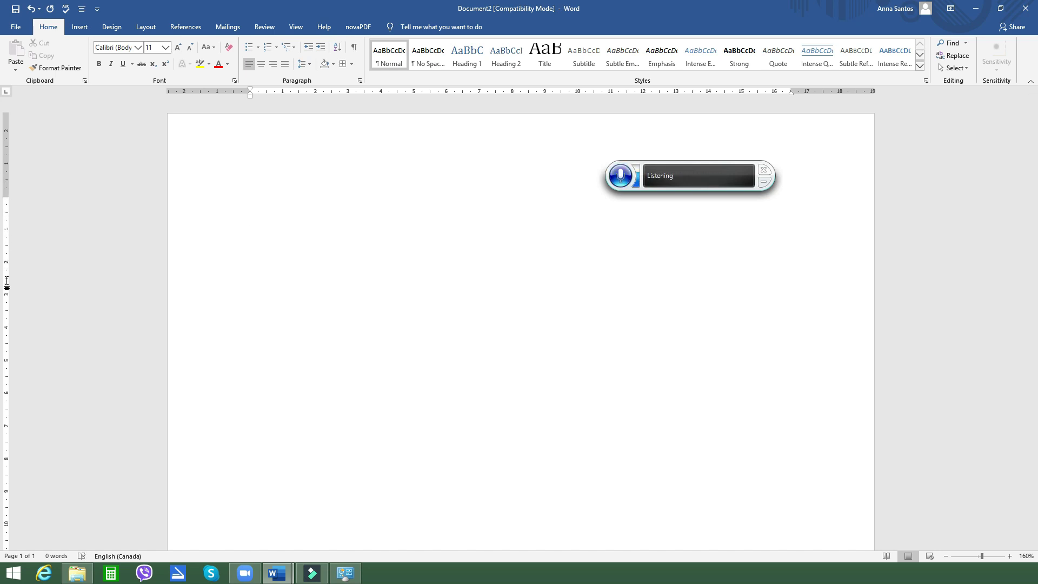